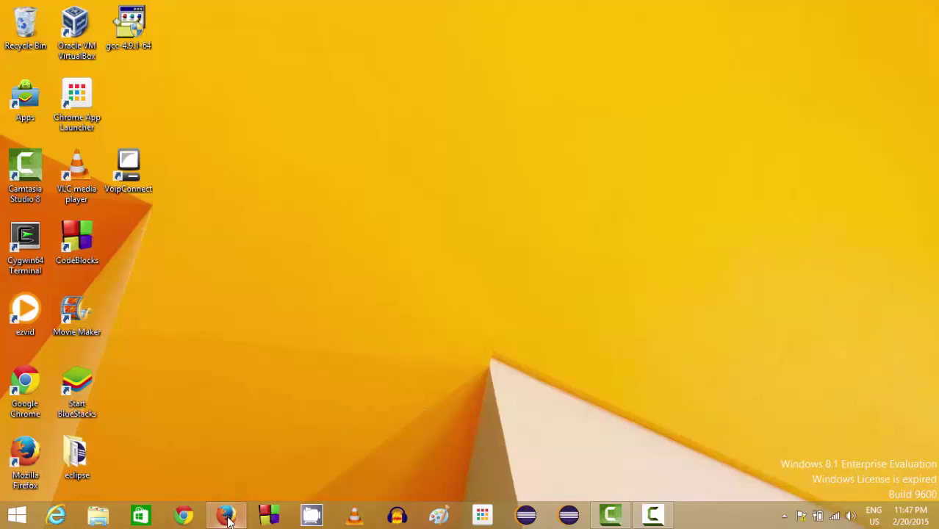
Step: Open Firefox, search the web for "blender" and open the official blender.org site from the results
mouse_move(228, 519)
left_click(231, 516)
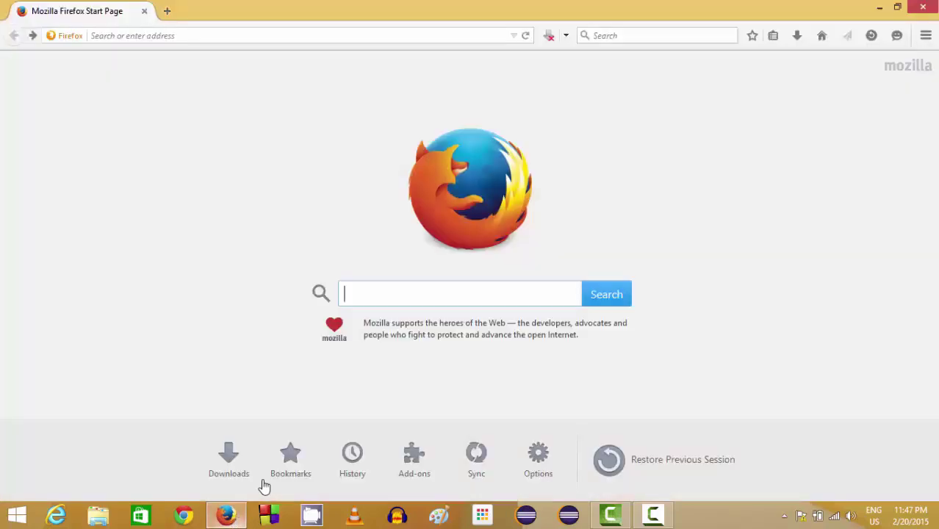
left_click(388, 300)
type("blender")
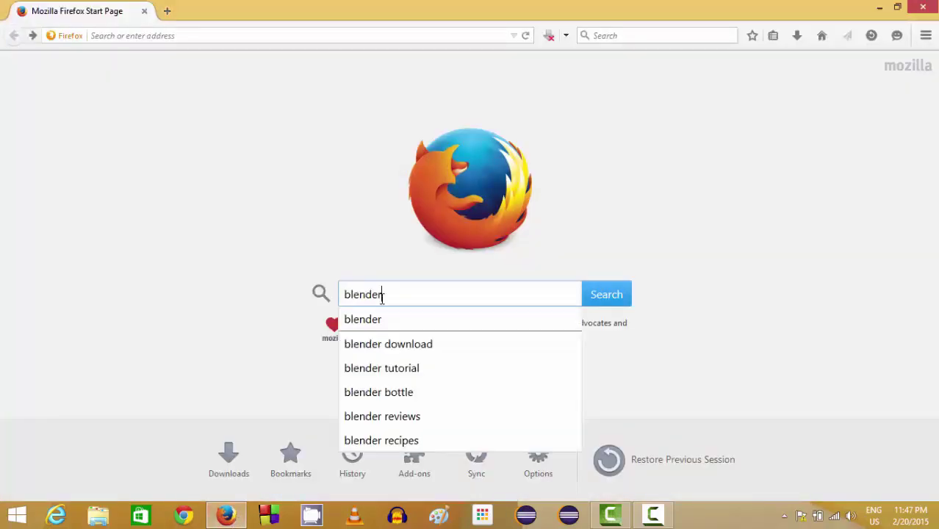
left_click(357, 323)
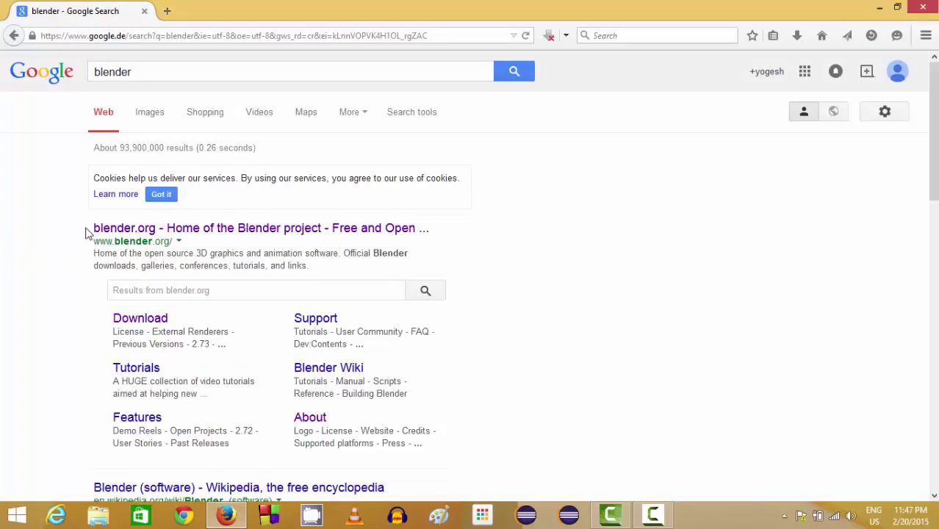
left_click(194, 229)
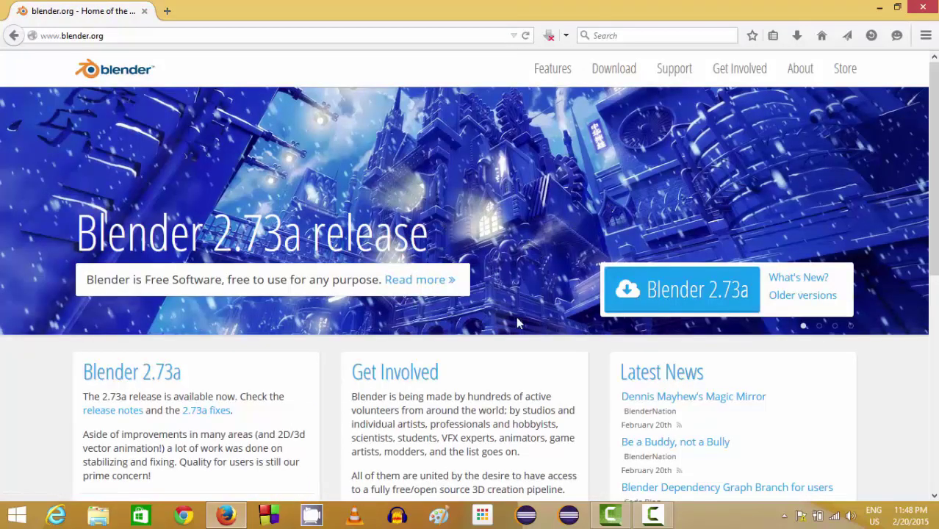
Step: Download the 64-bit Windows installer of Blender 2.73a from the USA mirror on the site's Download page and save the file
scroll(515, 342, "down", 4)
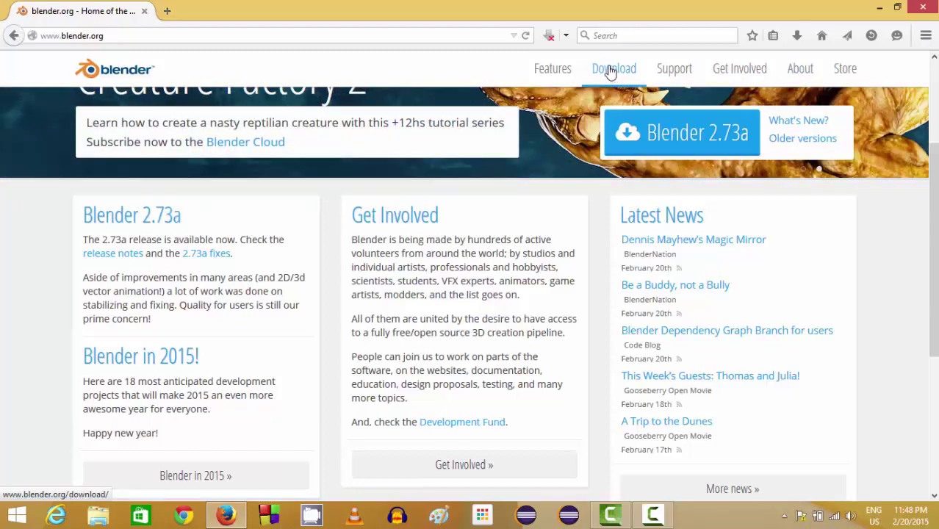
left_click(610, 71)
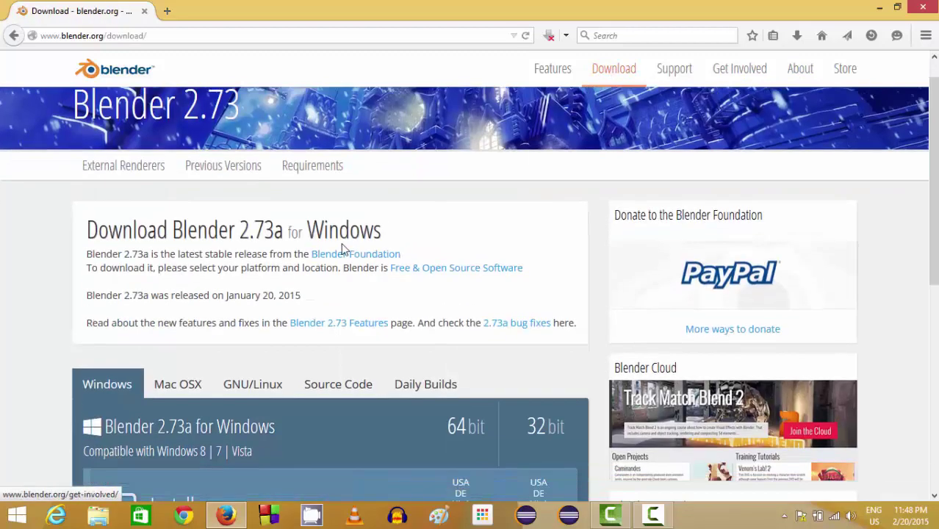
scroll(341, 243, "down", 3)
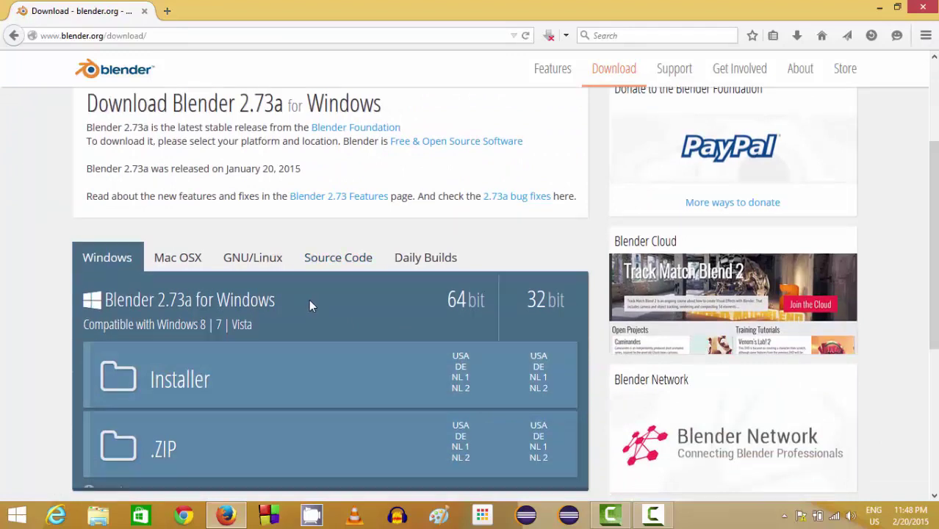
scroll(308, 299, "down", 1)
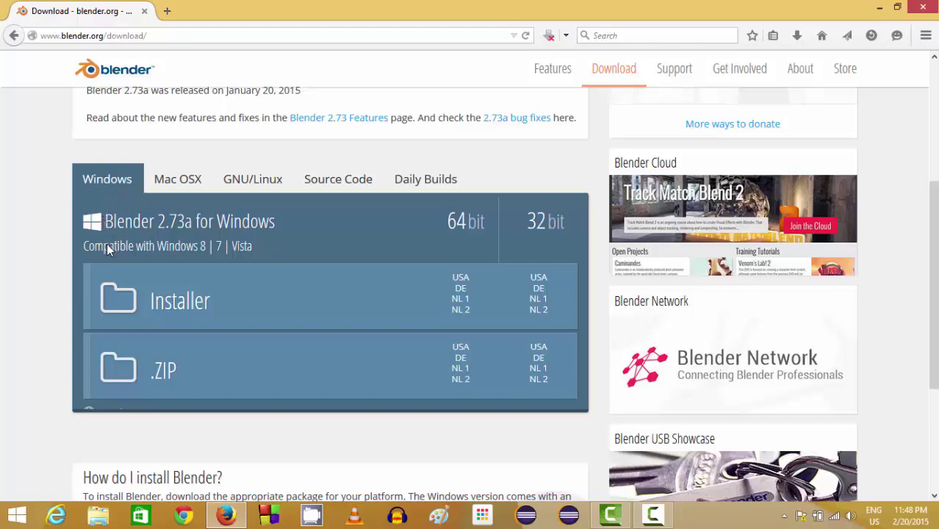
mouse_move(115, 278)
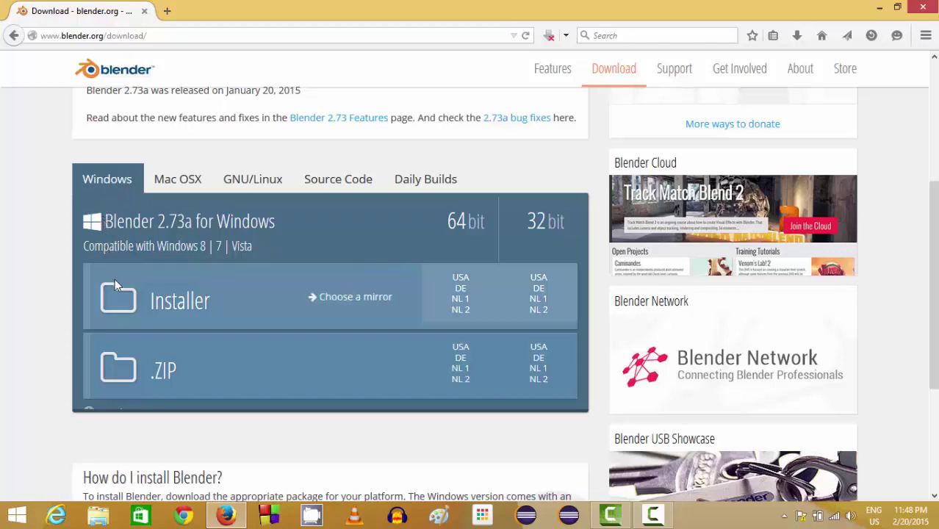
left_click(456, 282)
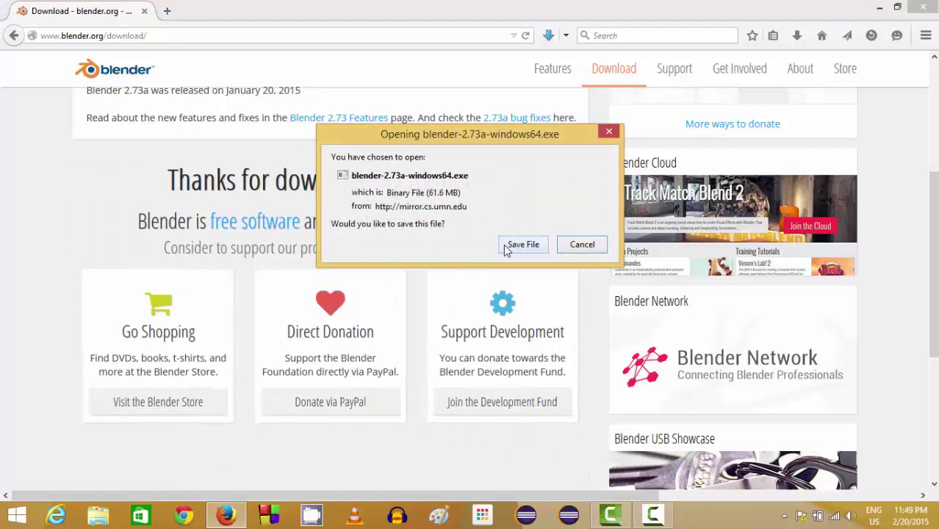
left_click(522, 245)
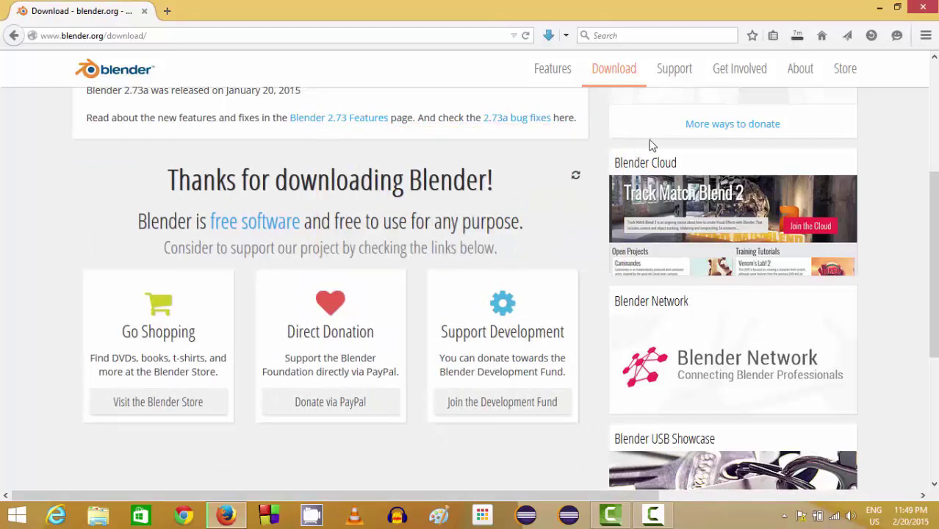
Step: Check the download's progress, run the downloaded blender-2.73a-windows64.exe and minimize the browser window
left_click(800, 40)
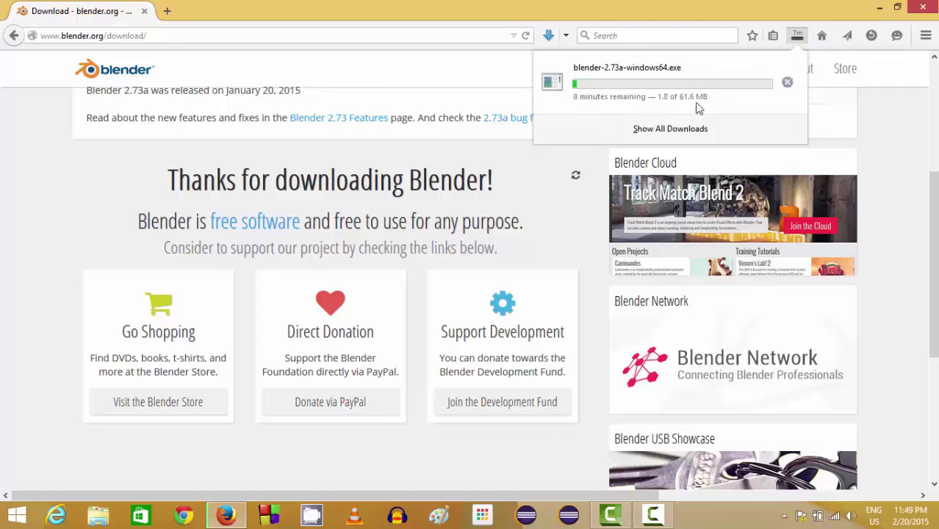
left_click(889, 139)
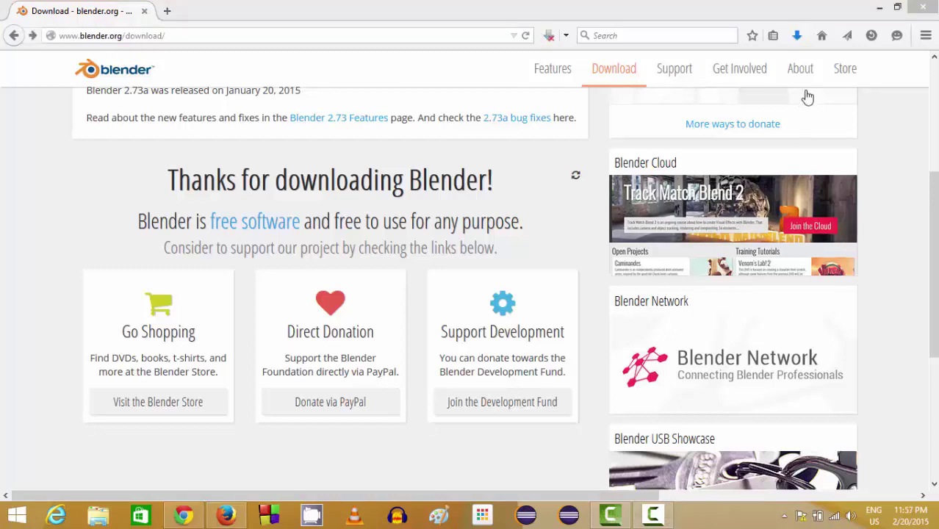
left_click(799, 38)
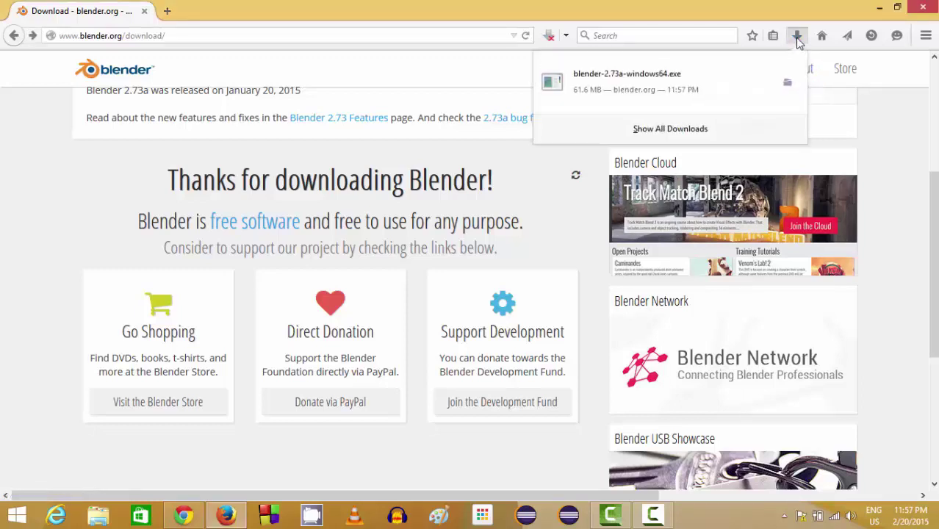
left_click(638, 84)
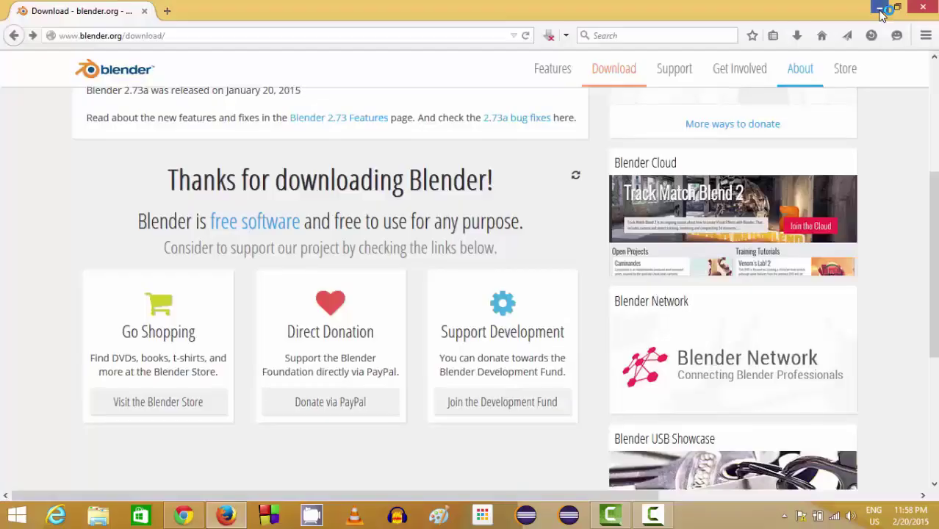
left_click(881, 11)
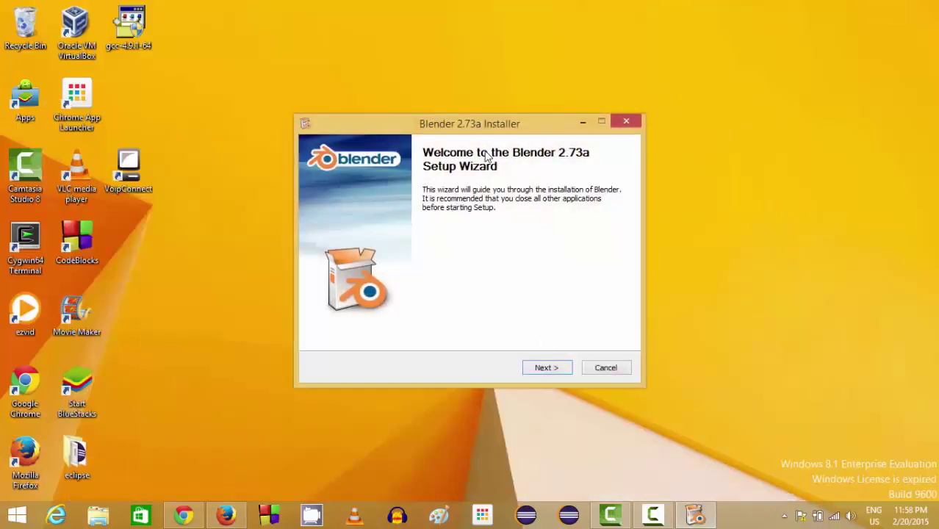
Step: Proceed past the Blender 2.73a Setup Wizard's welcome page, review the license agreement to its end and accept it
left_click_drag(488, 120, 485, 91)
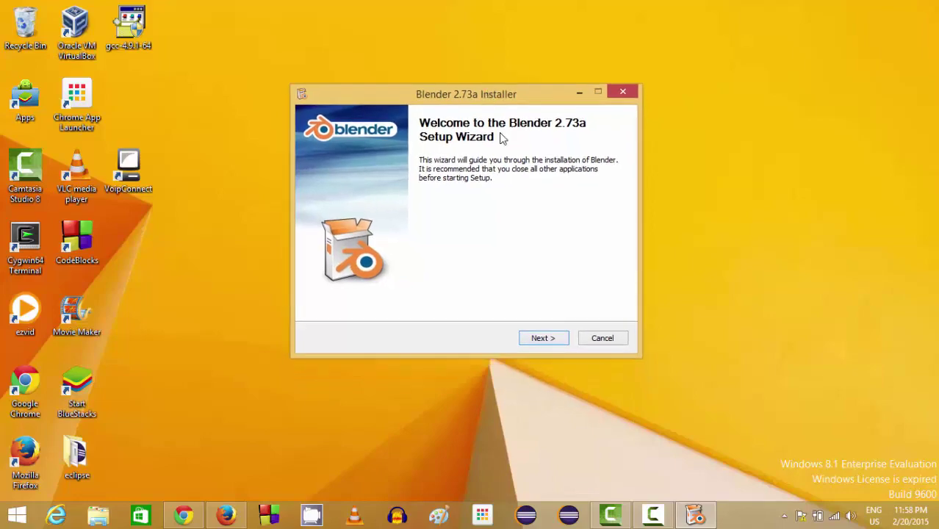
left_click(535, 339)
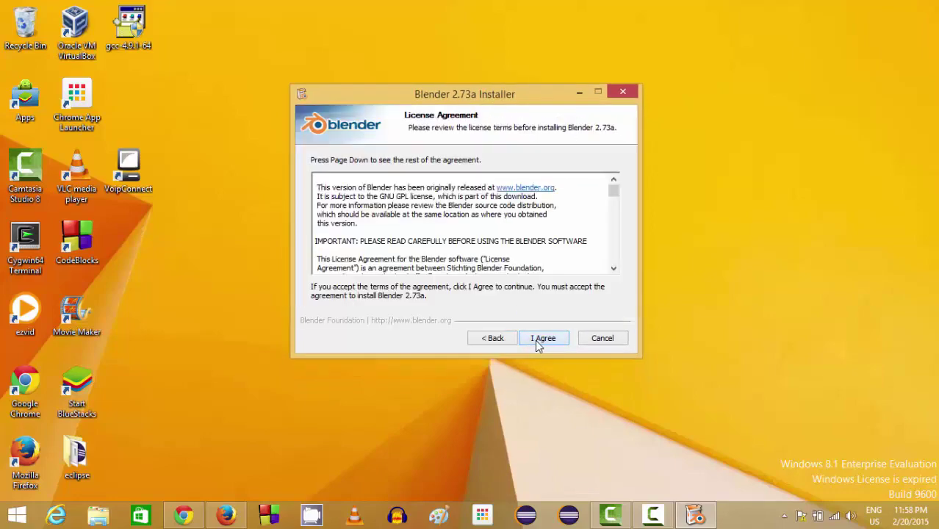
left_click_drag(610, 190, 617, 261)
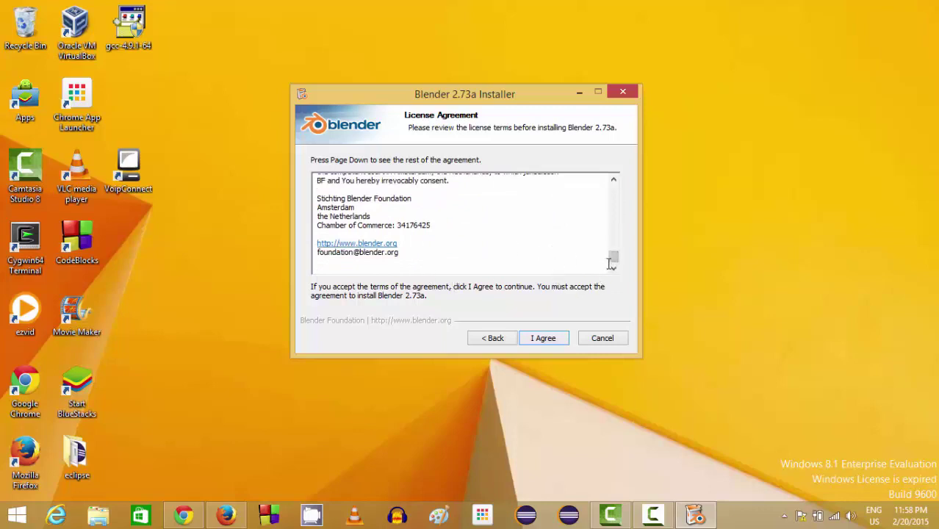
left_click_drag(614, 256, 614, 246)
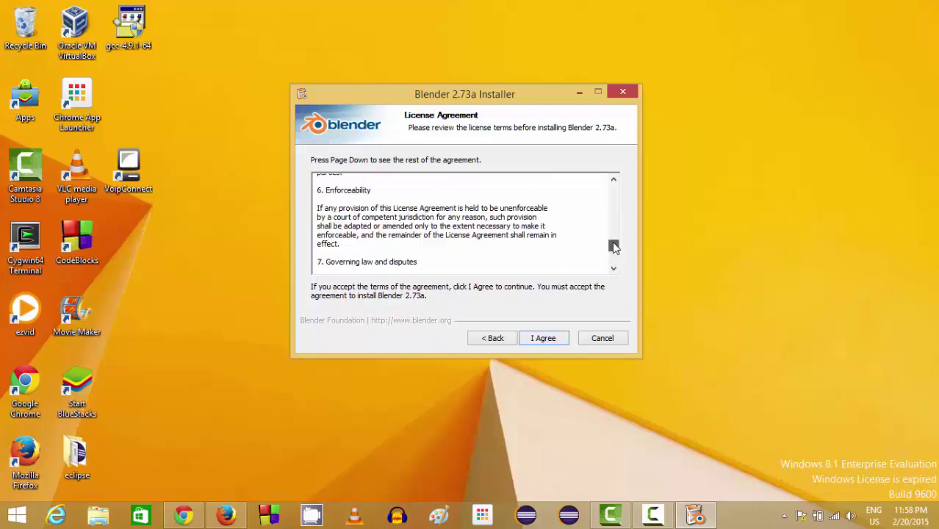
left_click(545, 340)
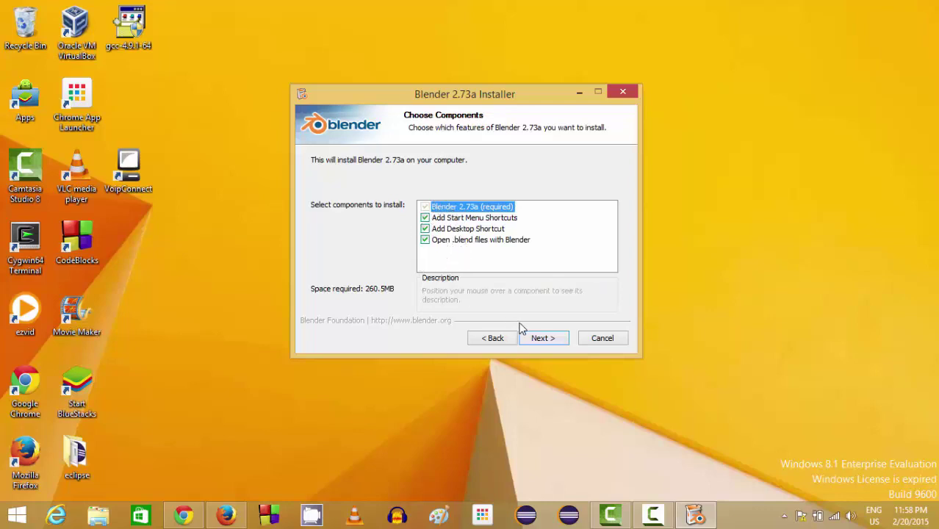
Step: Install Blender 2.73a with all default components into C:\Program Files\Blender Foundation\Blender, and finish setup with Run Blender 2.73a enabled
left_click(546, 337)
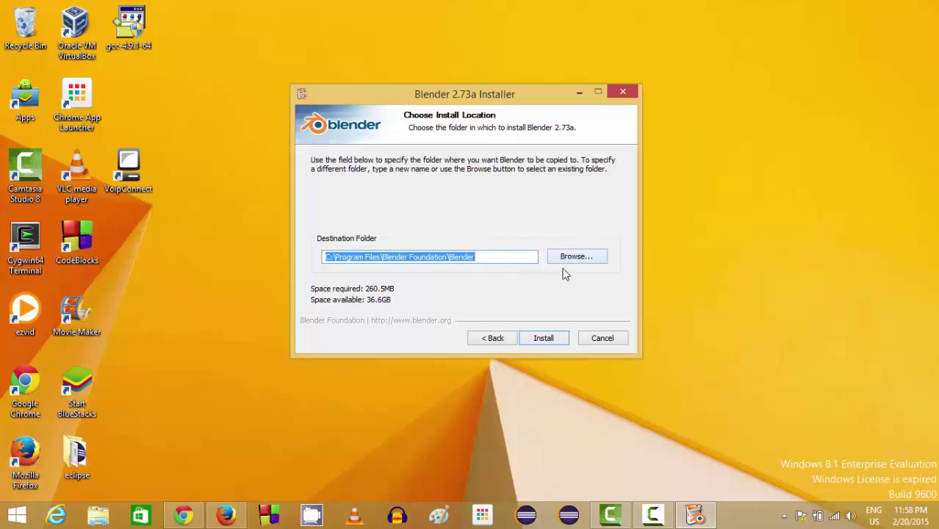
left_click(543, 337)
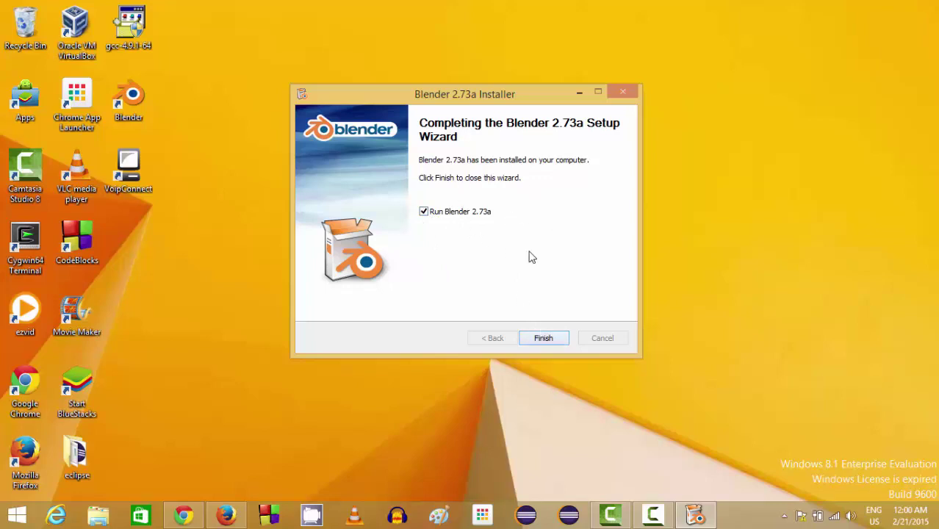
left_click(543, 337)
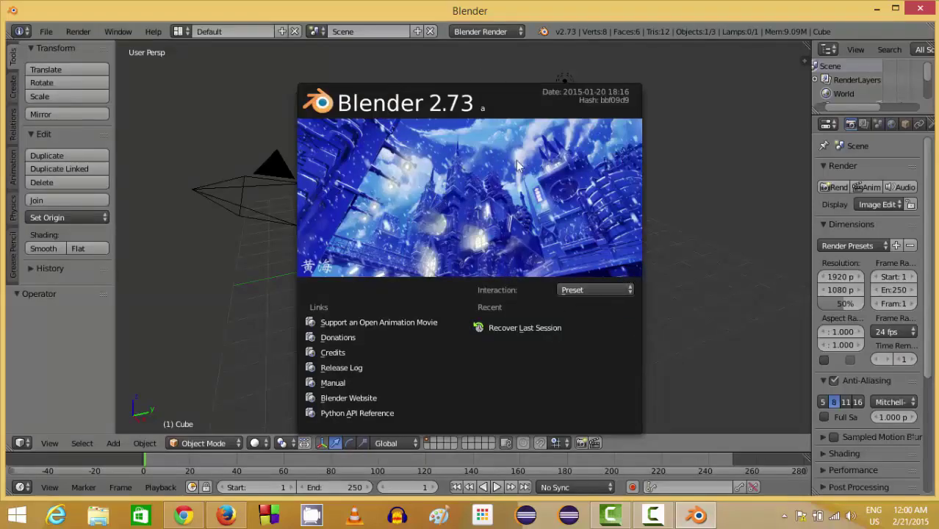
Step: Dismiss the splash screen, translate the default cube along Y by about -0.34 and 0.54, and place the 3D cursor on the cube
left_click(506, 104)
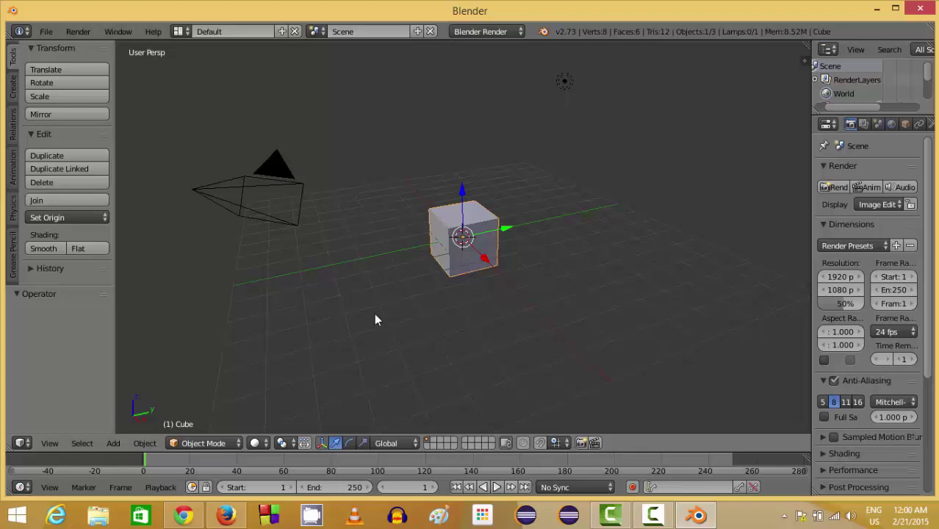
left_click_drag(486, 231, 472, 232)
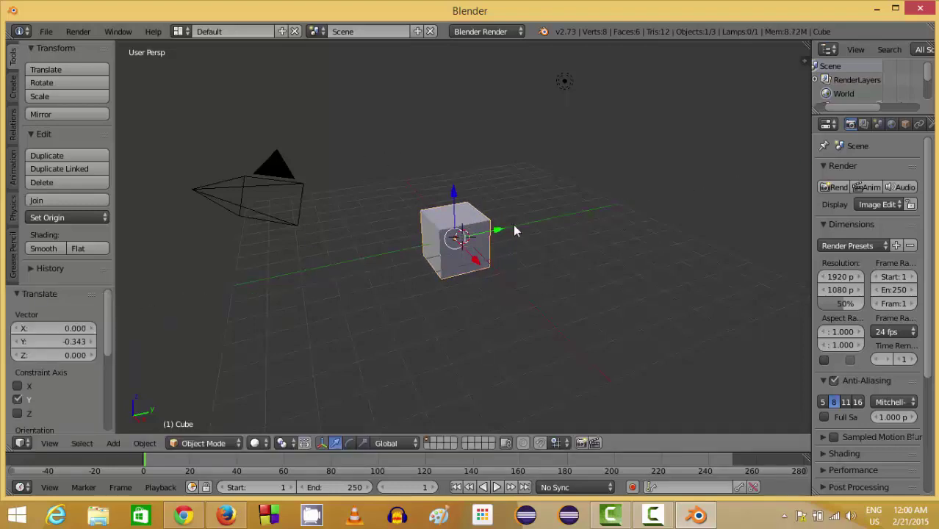
left_click(582, 213)
left_click(581, 214)
mouse_move(488, 232)
left_mouse_down()
mouse_move(381, 239)
mouse_move(478, 237)
mouse_move(544, 212)
mouse_move(500, 233)
left_mouse_up()
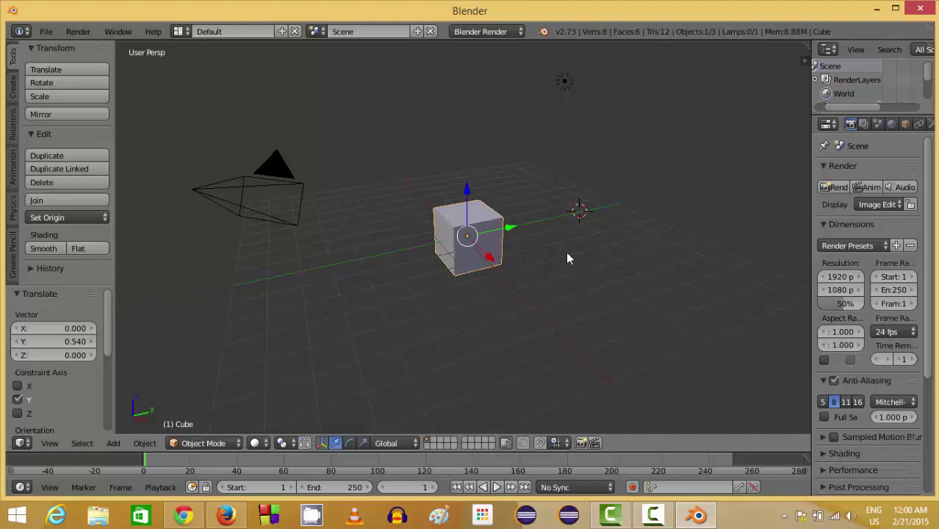
left_click(480, 219)
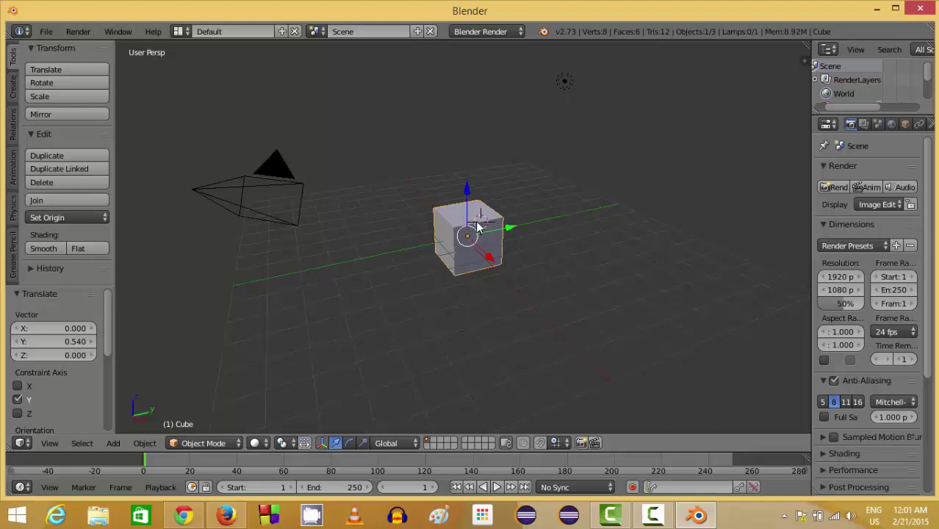